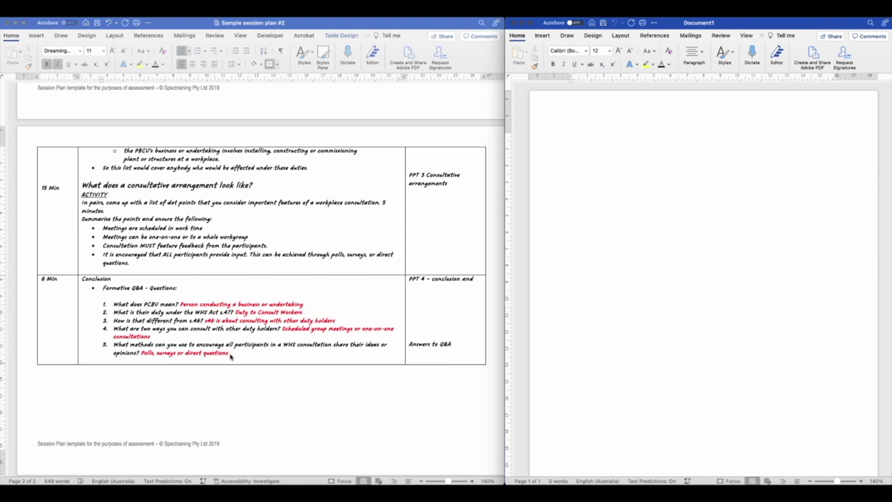
- Copy the five Q&A items from the session plan into Document1
{"action": "left_click_drag", "start_coordinate": [230, 353], "coordinate": [109, 303]}
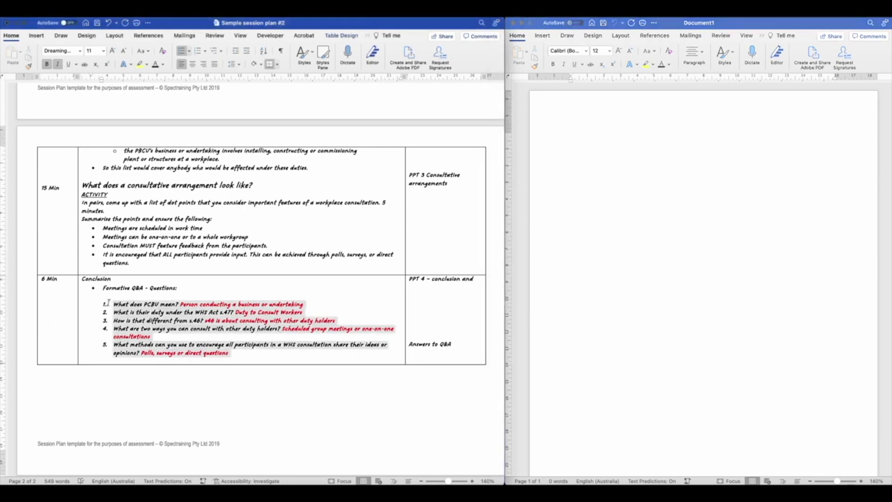
{"action": "key", "text": "super+c"}
{"action": "left_click", "coordinate": [605, 176]}
{"action": "key", "text": "super+v"}
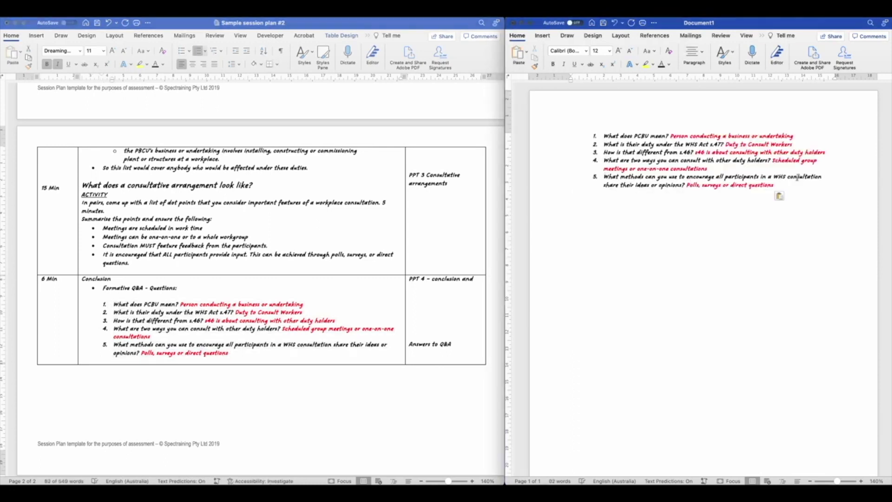
- Delete the red answers from questions 1 to 4
{"action": "left_click_drag", "start_coordinate": [672, 134], "coordinate": [792, 132]}
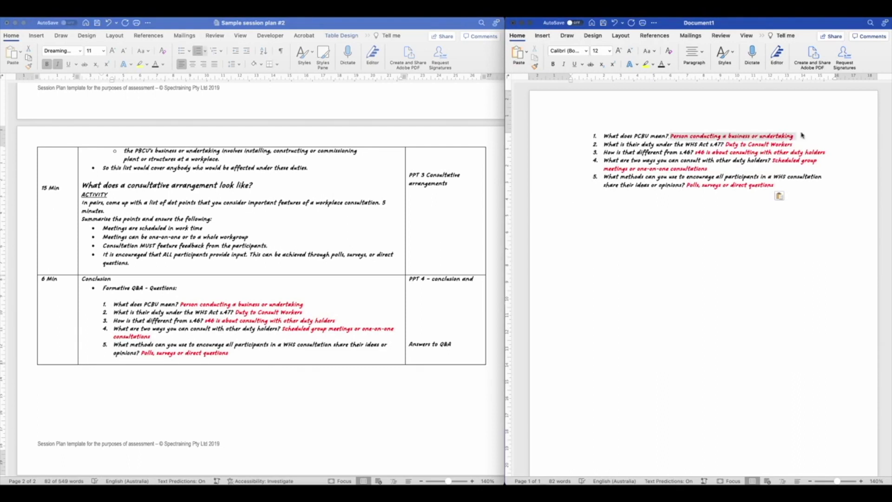
{"action": "key", "text": "BackSpace"}
{"action": "left_click_drag", "start_coordinate": [726, 144], "coordinate": [792, 144]}
{"action": "key", "text": "BackSpace"}
{"action": "left_click_drag", "start_coordinate": [695, 153], "coordinate": [826, 152]}
{"action": "key", "text": "BackSpace"}
{"action": "mouse_move", "coordinate": [772, 160]}
{"action": "left_mouse_down"}
{"action": "mouse_move", "coordinate": [819, 160]}
{"action": "mouse_move", "coordinate": [653, 169]}
{"action": "mouse_move", "coordinate": [776, 177]}
{"action": "left_mouse_up"}
{"action": "key", "text": "BackSpace"}
{"action": "key", "text": "BackSpace"}
{"action": "key", "text": "BackSpace"}
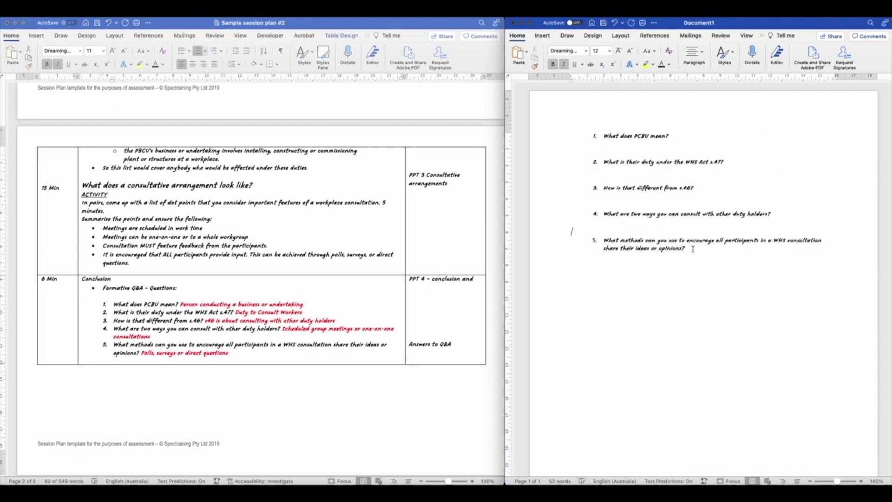
- Set all five questions in Avenir 14 and open the page header for the title
{"action": "left_click_drag", "start_coordinate": [693, 249], "coordinate": [550, 125]}
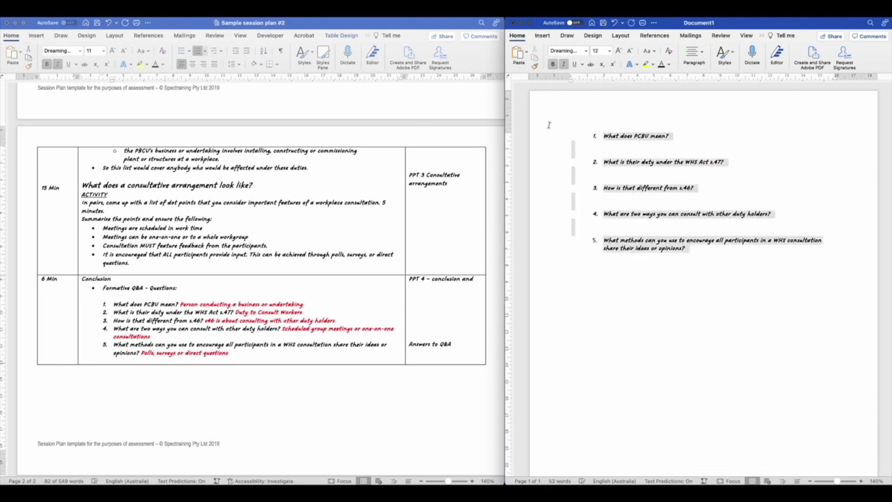
{"action": "left_click", "coordinate": [587, 50]}
{"action": "mouse_move", "coordinate": [688, 136]}
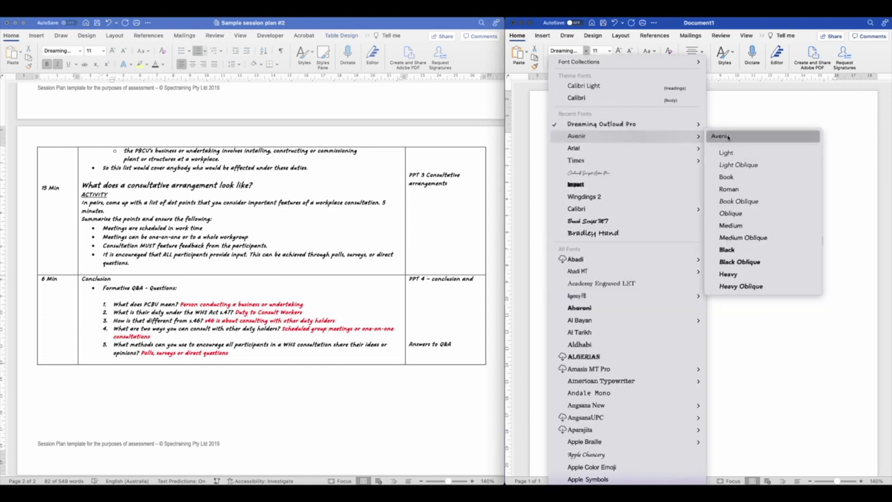
{"action": "left_click", "coordinate": [728, 138]}
{"action": "left_click", "coordinate": [618, 50]}
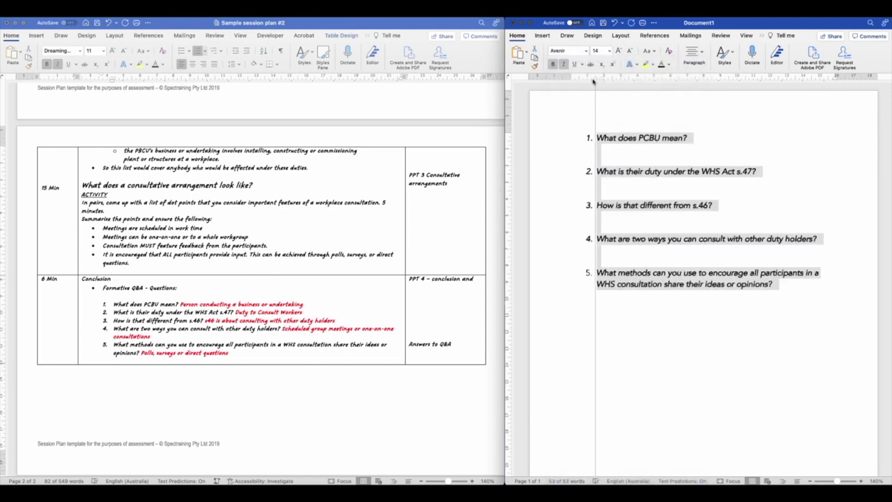
{"action": "left_click", "coordinate": [619, 51]}
{"action": "left_click", "coordinate": [684, 154]}
{"action": "double_click", "coordinate": [603, 111]}
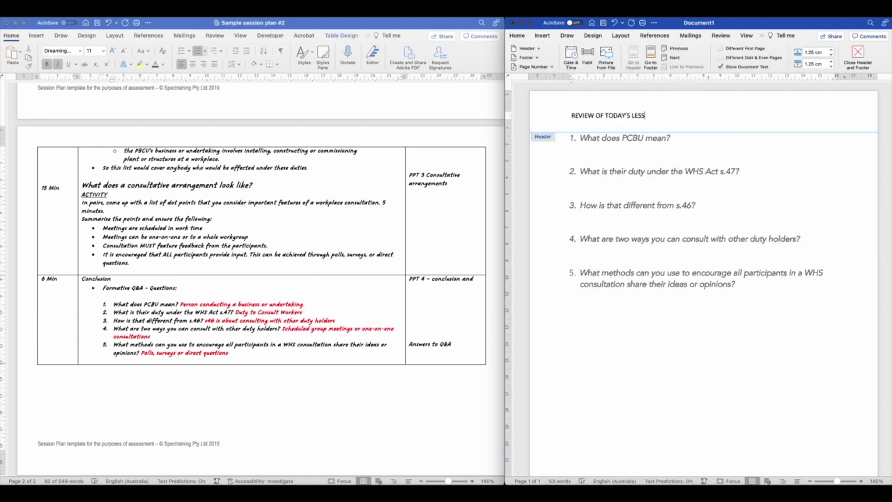
- Leave the header, now titled 'REVIEW OF TODAY'S LESSON' in bold, and return to the body
{"action": "double_click", "coordinate": [670, 144]}
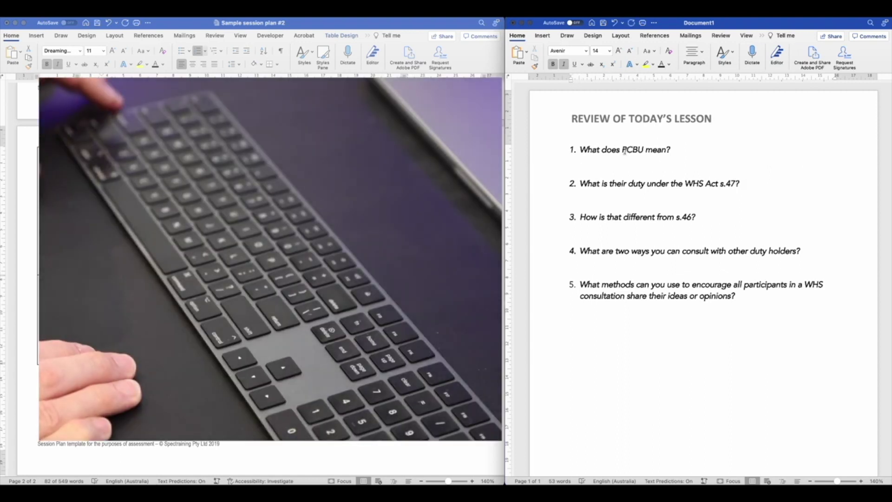
- Add two ruled answer lines under question 1
{"action": "type", "text": "Pers"}
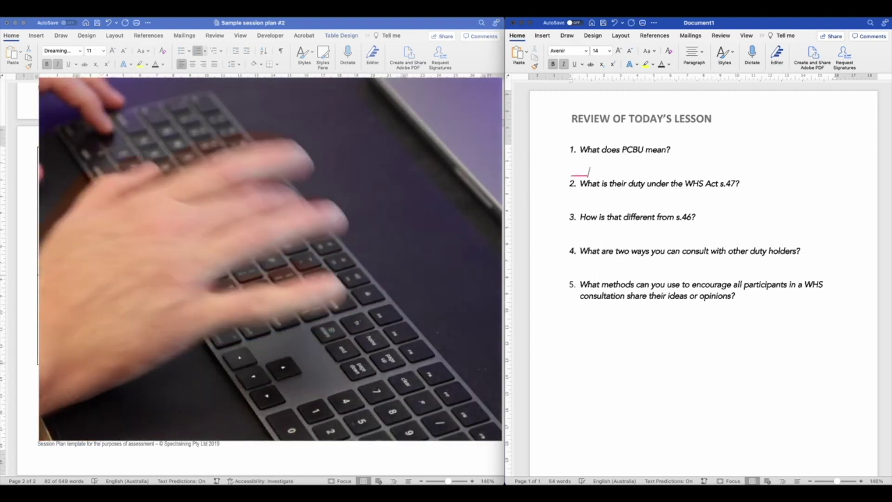
{"action": "key", "text": "Return"}
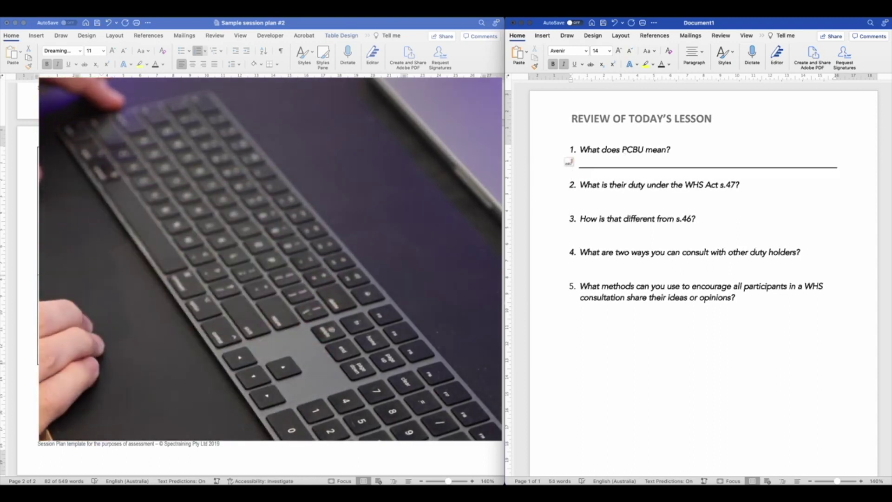
{"action": "type", "text": "---"}
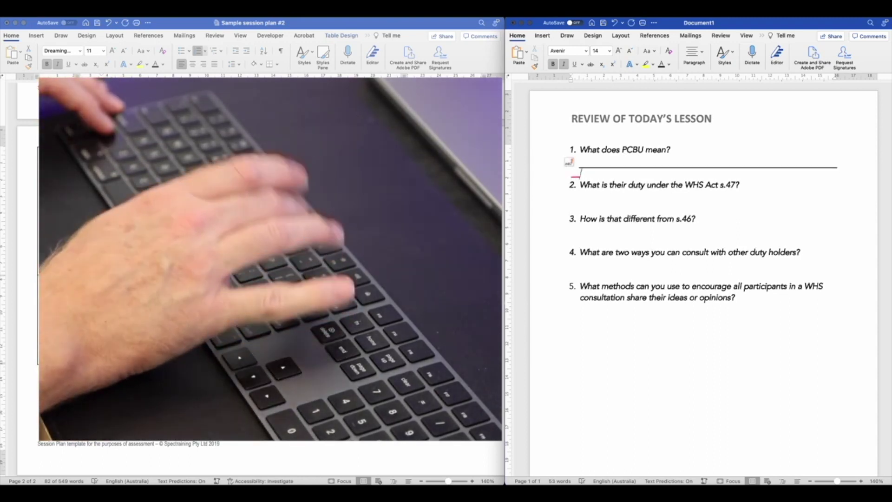
{"action": "key", "text": "Return"}
- Add two underscore answer lines under question 2, undoing a stray border
{"action": "left_click", "coordinate": [597, 209]}
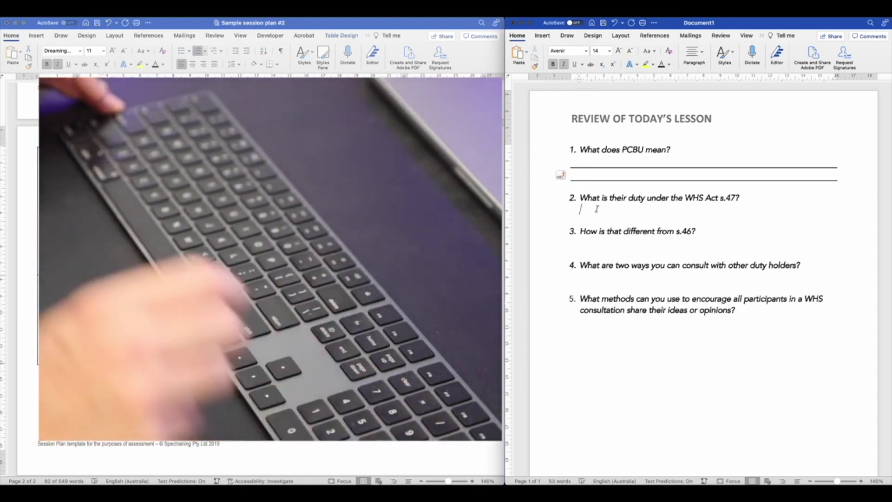
{"action": "type", "text": "---"}
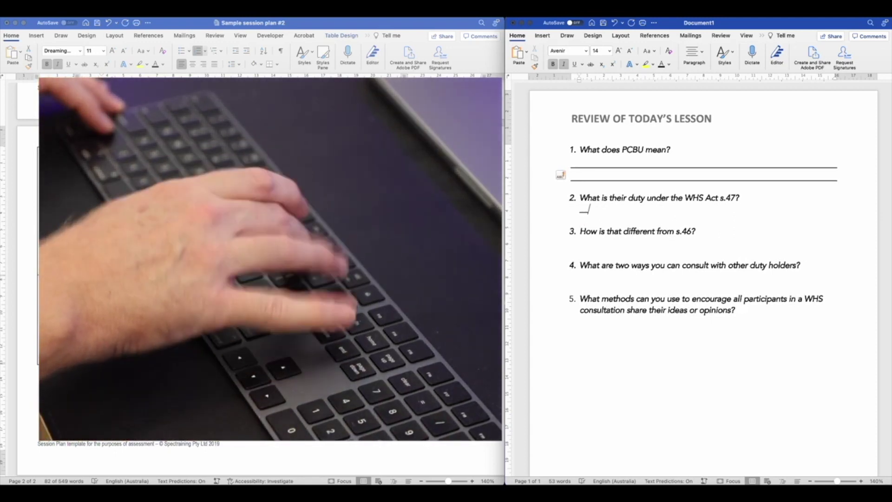
{"action": "key", "text": "Return"}
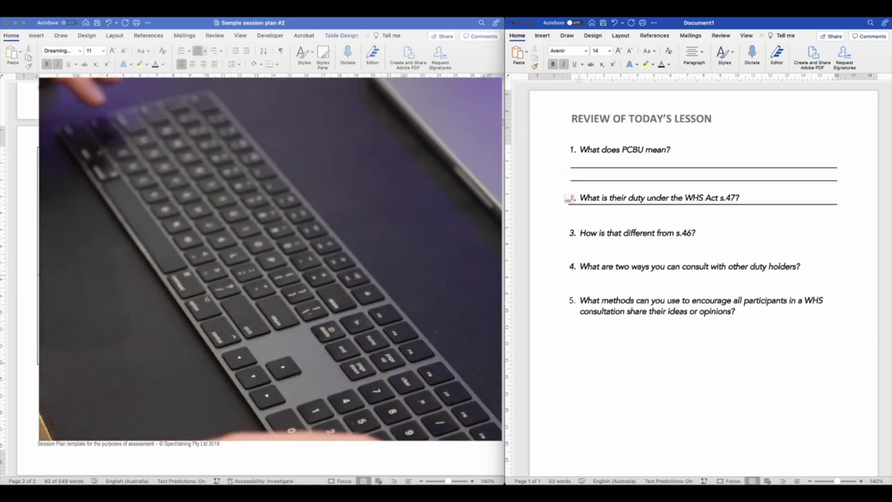
{"action": "key", "text": "super+z"}
{"action": "key", "text": "BackSpace"}
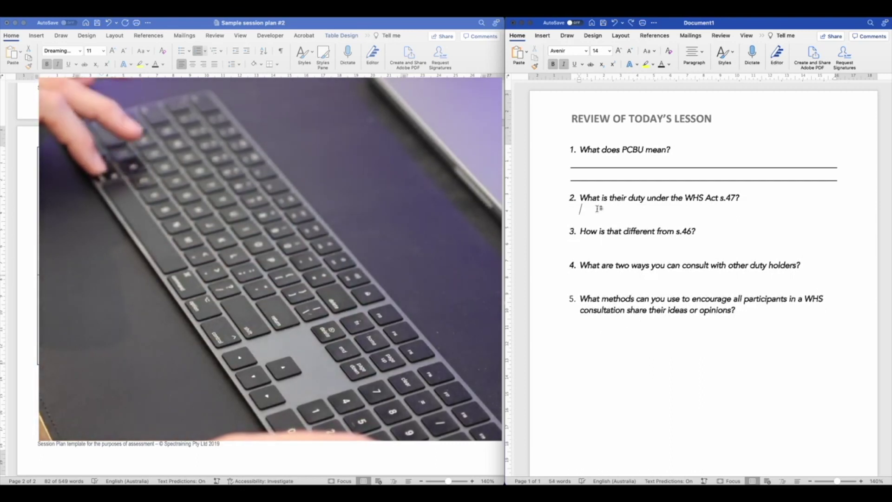
{"action": "key", "text": "Return"}
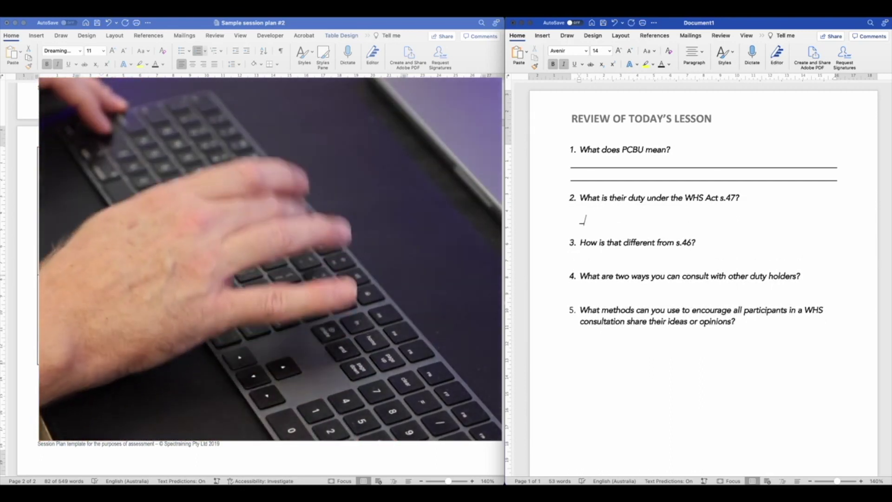
{"action": "key", "text": "Return"}
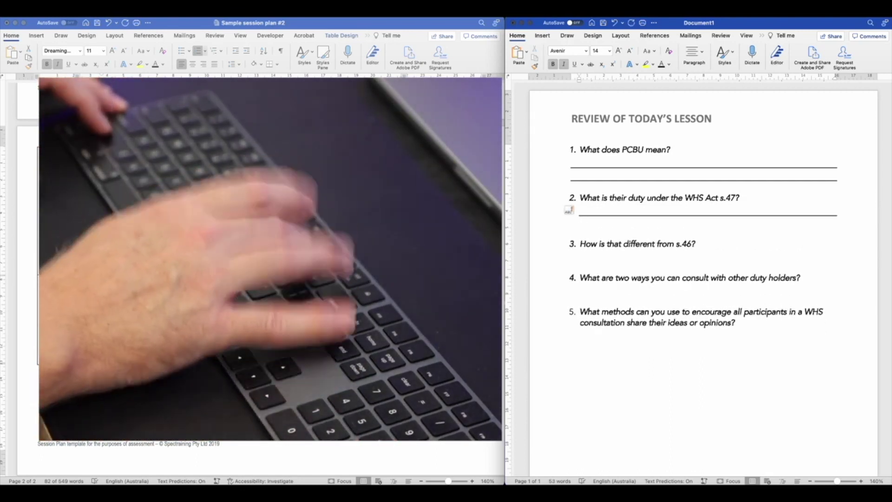
{"action": "type", "text": "___"}
{"action": "key", "text": "Return"}
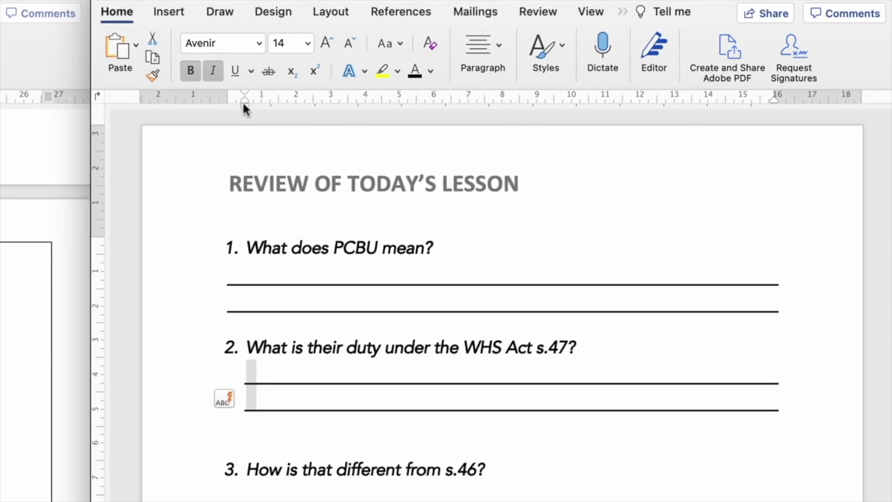
- Shift question 2's answer lines left to match question 1, and add answer lines under question 3
{"action": "left_click_drag", "start_coordinate": [244, 103], "coordinate": [228, 104]}
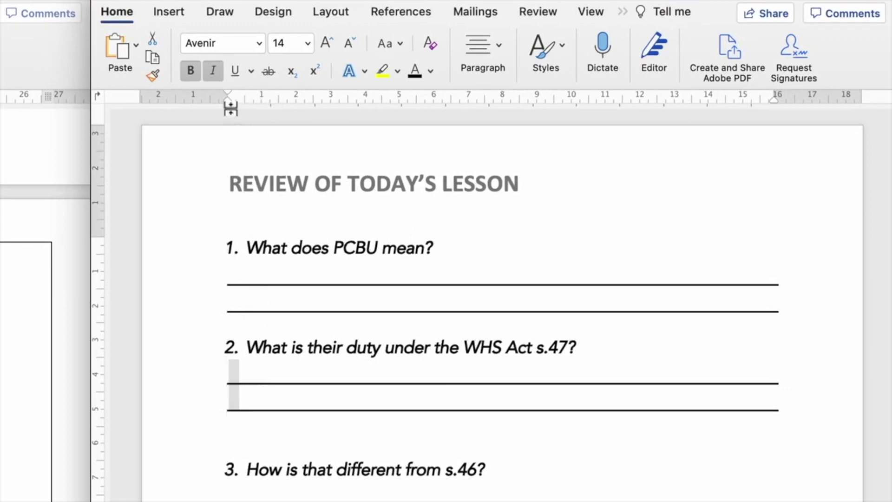
{"action": "left_click", "coordinate": [267, 467]}
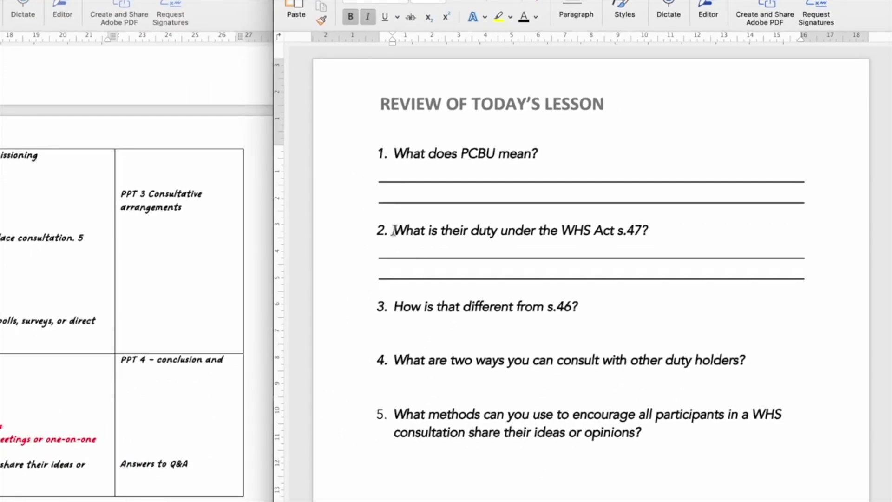
{"action": "type", "text": "_____"}
{"action": "key", "text": "Return"}
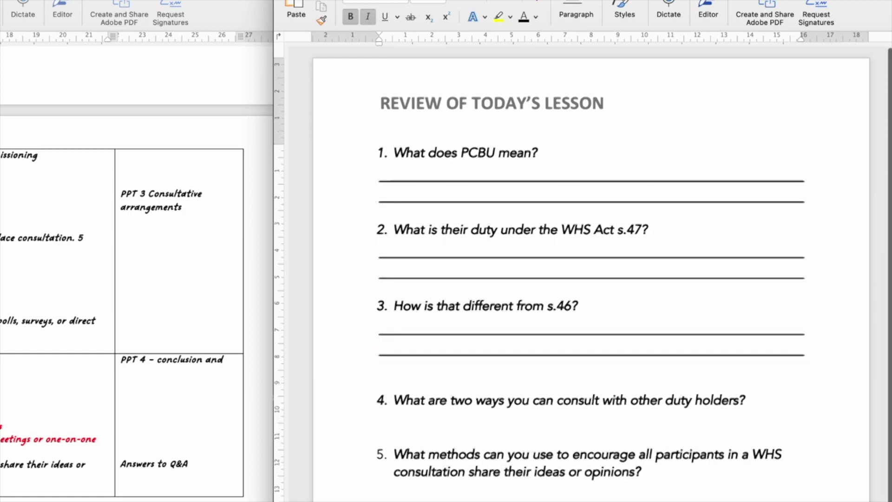
- Add underscore answer lines under questions 4 and 5
{"action": "scroll", "coordinate": [409, 217], "scroll_direction": "down", "scroll_amount": 5}
{"action": "left_click", "coordinate": [409, 215]}
{"action": "type", "text": "___"}
{"action": "key", "text": "Return"}
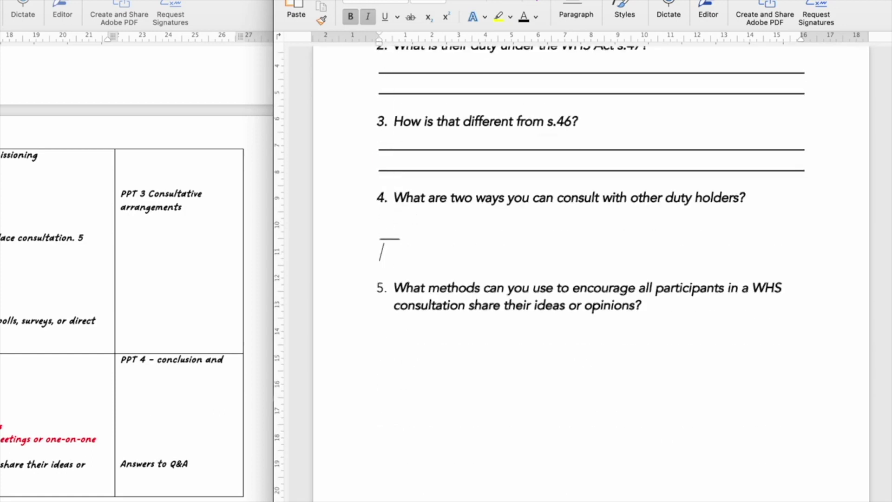
{"action": "left_click", "coordinate": [646, 305]}
{"action": "key", "text": "Return"}
{"action": "type", "text": "___"}
{"action": "key", "text": "Return"}
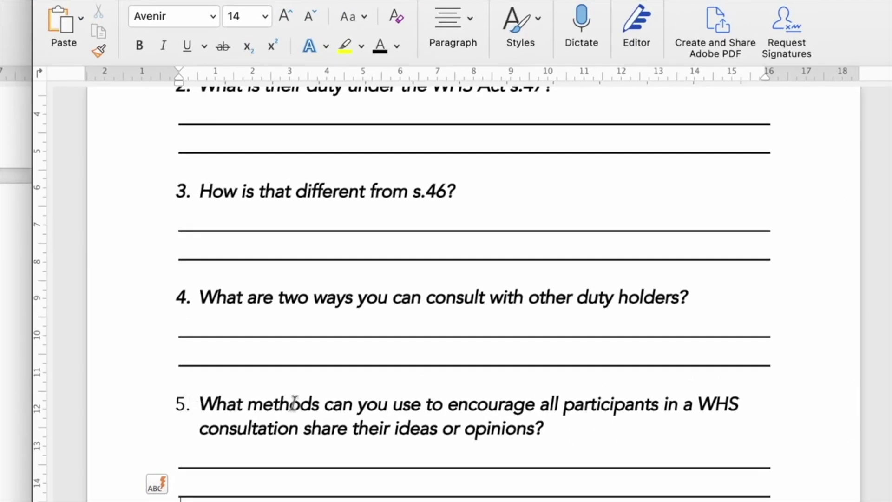
- Change the font size of the question numbers
{"action": "left_click", "coordinate": [179, 404]}
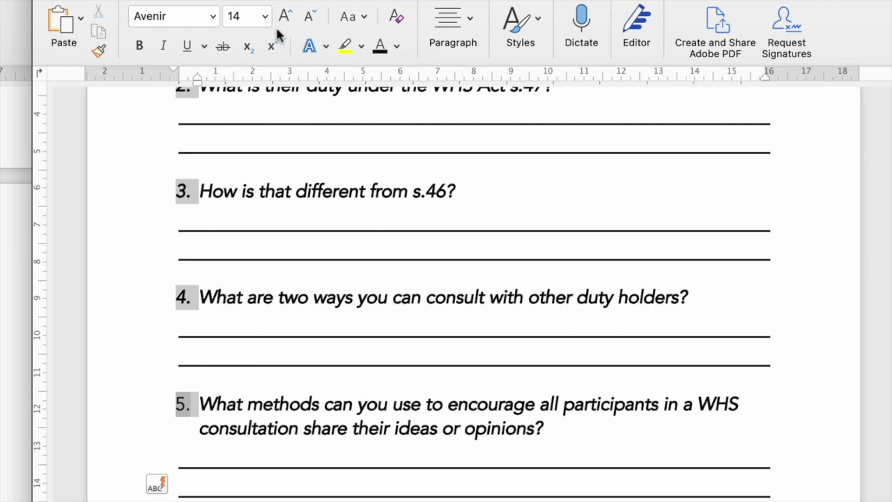
{"action": "left_click", "coordinate": [265, 17]}
{"action": "key", "text": "Escape"}
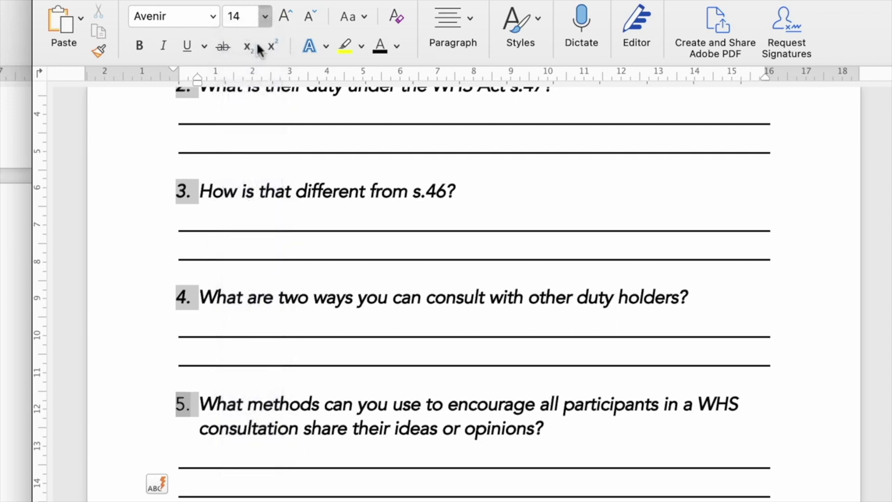
{"action": "left_click", "coordinate": [265, 18]}
{"action": "left_click", "coordinate": [251, 102]}
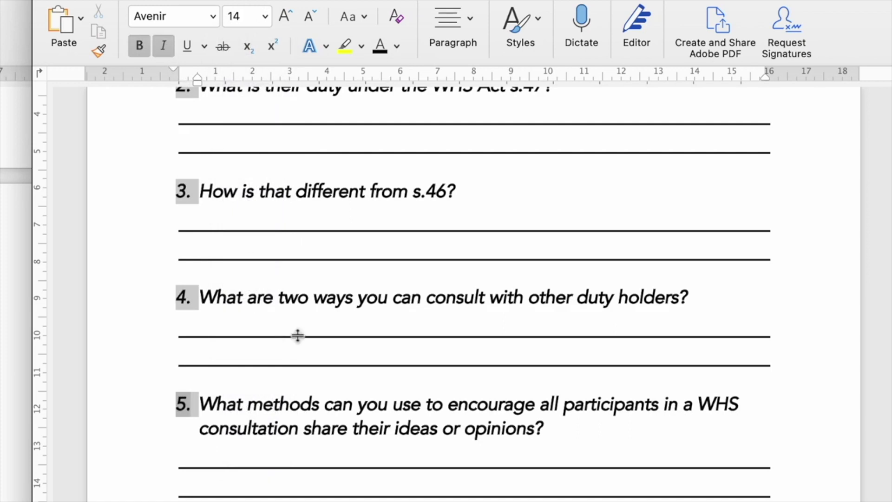
{"action": "left_click", "coordinate": [333, 403]}
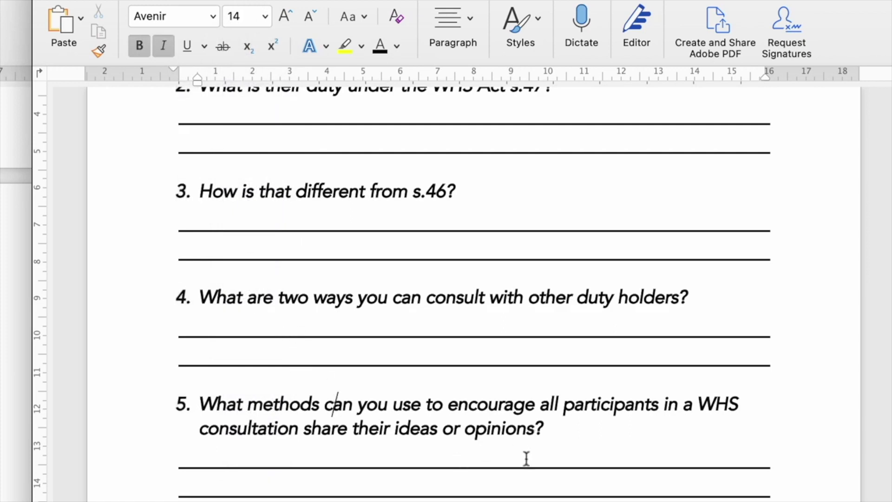
{"action": "scroll", "coordinate": [528, 455], "scroll_direction": "up", "scroll_amount": 5}
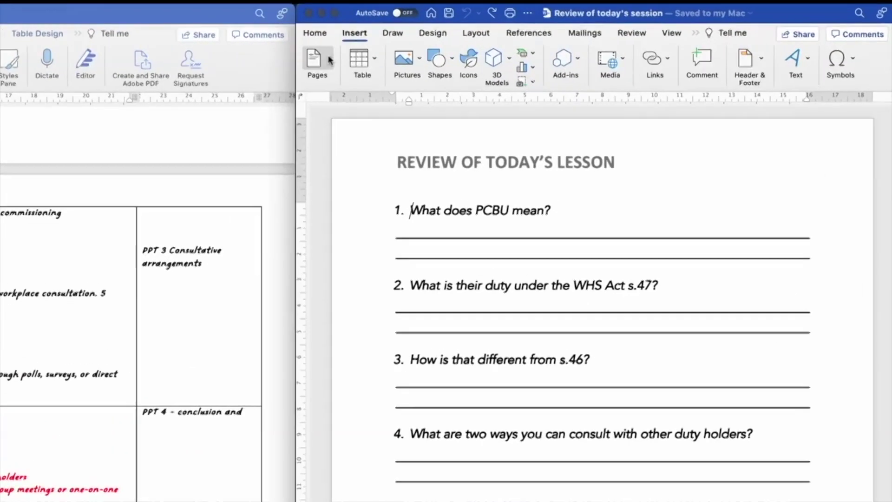
- Insert a page break before the questions
{"action": "left_click", "coordinate": [523, 55]}
{"action": "left_click", "coordinate": [288, 107]}
{"action": "scroll", "coordinate": [468, 370], "scroll_direction": "down", "scroll_amount": 5}
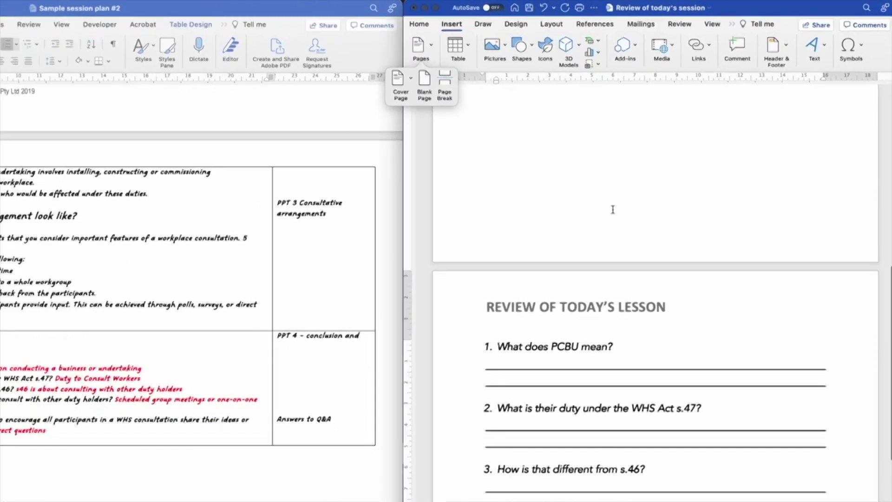
{"action": "scroll", "coordinate": [613, 210], "scroll_direction": "down", "scroll_amount": 5}
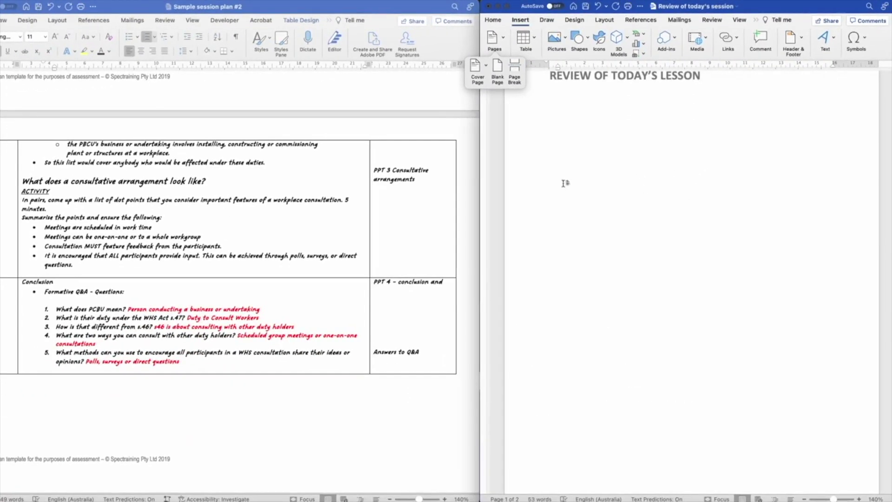
- In the session plan, select the activity instruction from 'come up' to 'minutes.'
{"action": "left_click", "coordinate": [24, 191]}
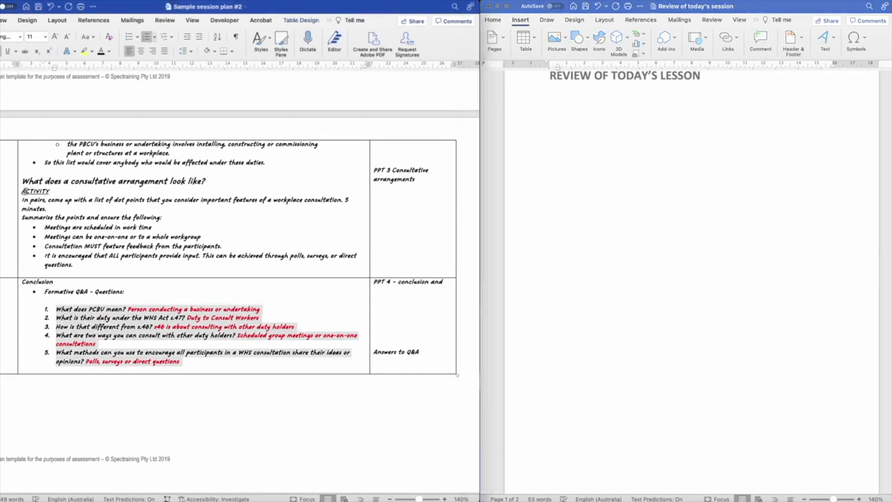
{"action": "left_click_drag", "start_coordinate": [21, 191], "coordinate": [108, 267]}
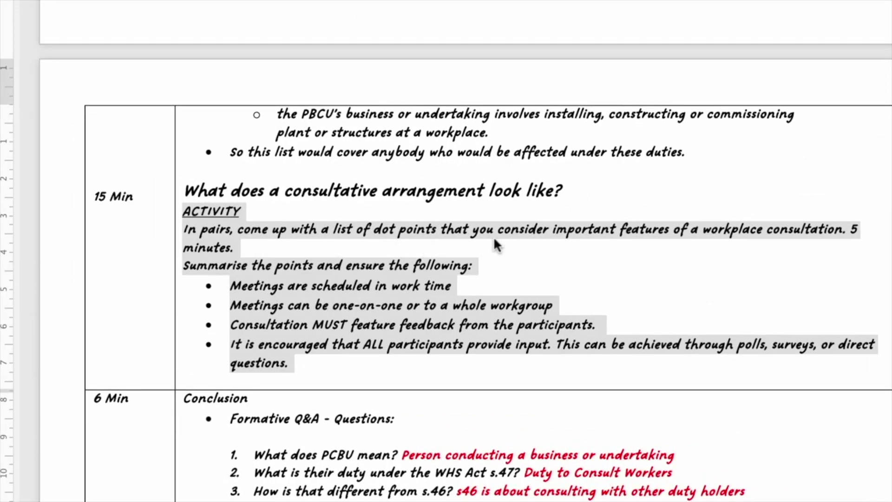
{"action": "left_click", "coordinate": [769, 246]}
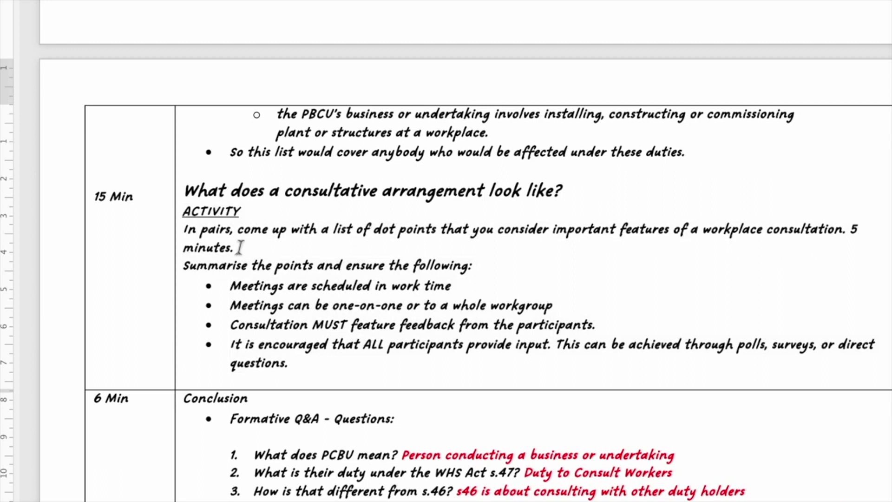
{"action": "left_click_drag", "start_coordinate": [239, 247], "coordinate": [235, 235]}
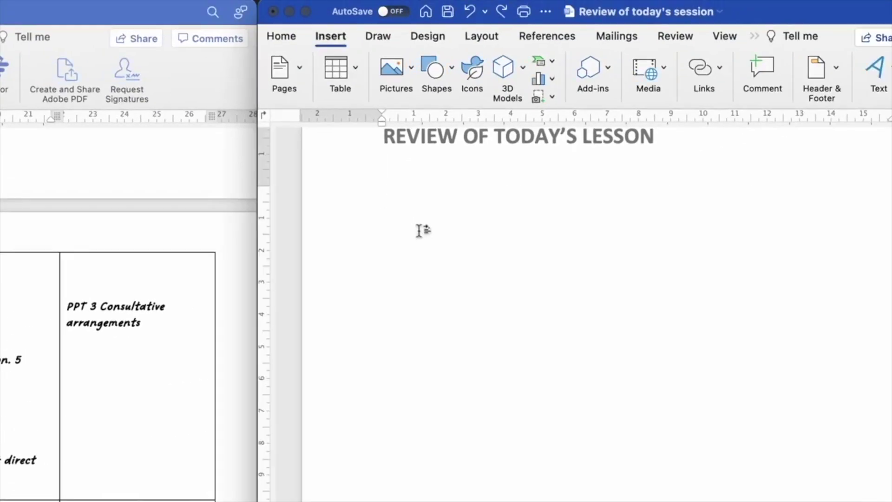
- Paste the instruction, change 'come up with' to 'Create' and end it with '(5 minutes)'
{"action": "type", "text": "come up with a list of dot points that you consider important features of a workplace consultation. 5 minutes."}
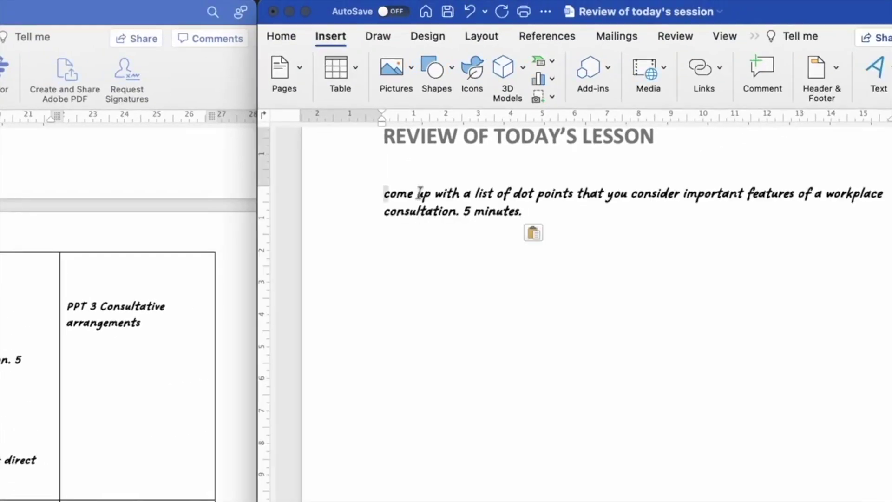
{"action": "left_click_drag", "start_coordinate": [423, 193], "coordinate": [372, 198]}
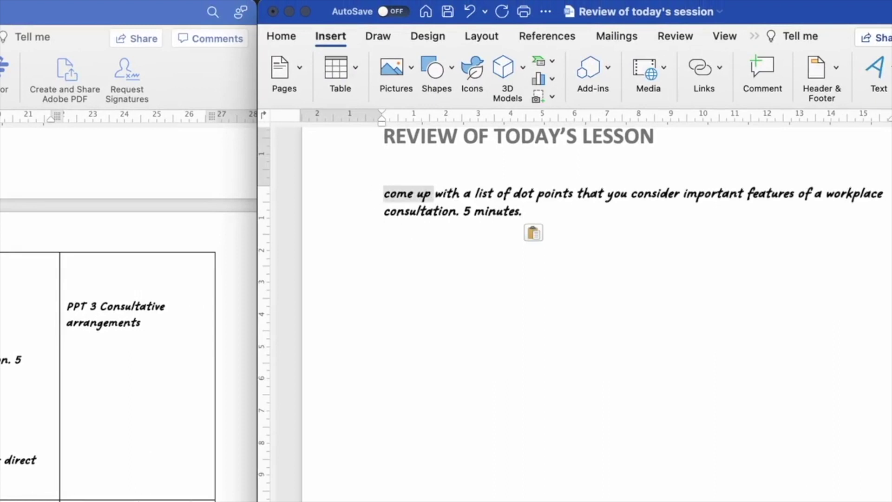
{"action": "type", "text": "Create"}
{"action": "key", "text": "Delete"}
{"action": "key", "text": "Delete"}
{"action": "key", "text": "Delete"}
{"action": "key", "text": "Delete"}
{"action": "key", "text": "Delete"}
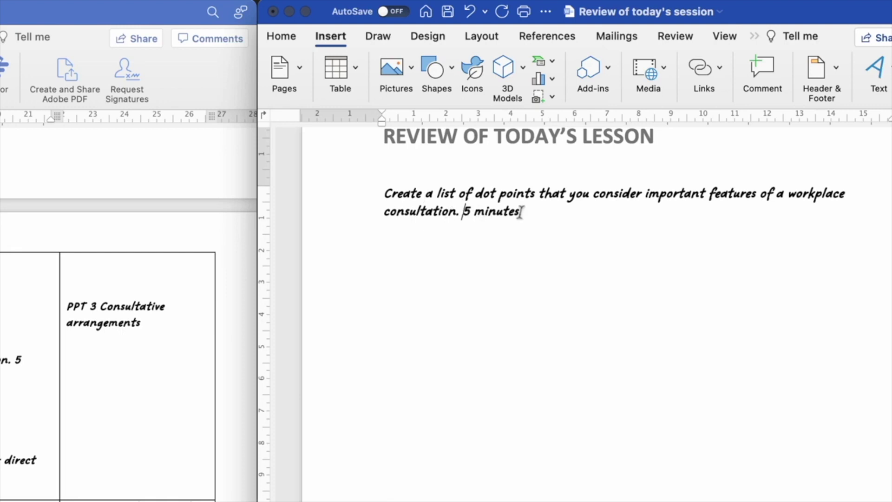
{"action": "type", "text": "("}
{"action": "left_click", "coordinate": [537, 212]}
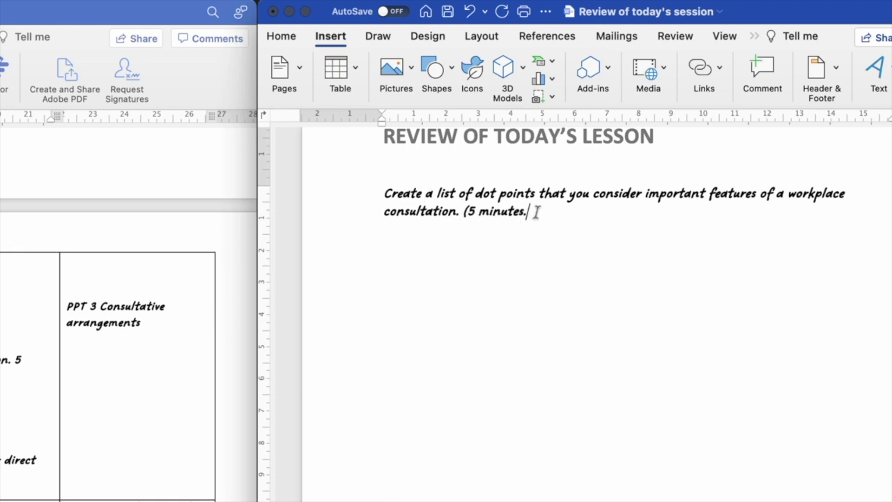
{"action": "key", "text": "BackSpace"}
{"action": "type", "text": ")"}
{"action": "left_click_drag", "start_coordinate": [595, 194], "coordinate": [557, 218]}
{"action": "left_click", "coordinate": [567, 228]}
{"action": "key", "text": "Return"}
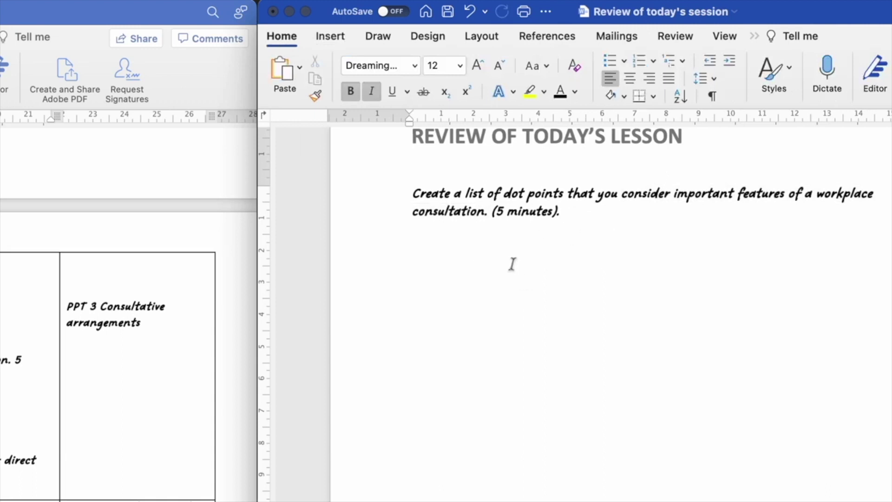
- Insert a 2-column, 6-row table and drag its corner down to make the rows taller
{"action": "left_click", "coordinate": [329, 37]}
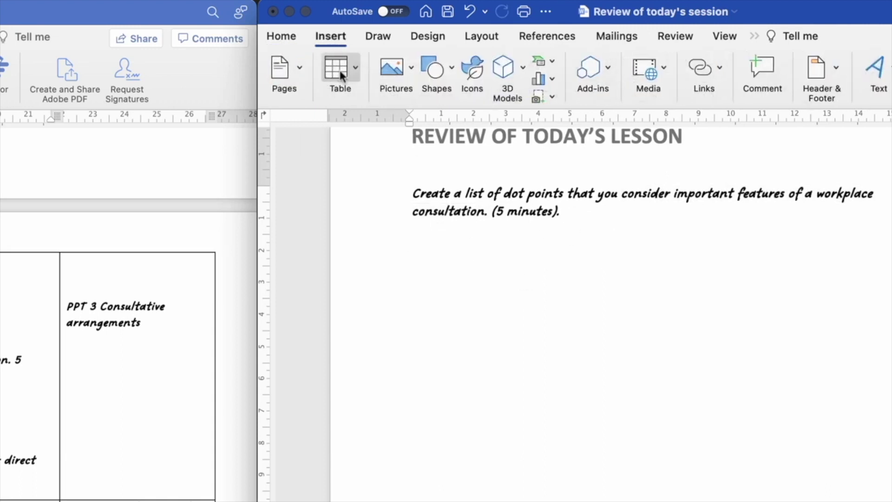
{"action": "left_click", "coordinate": [340, 71]}
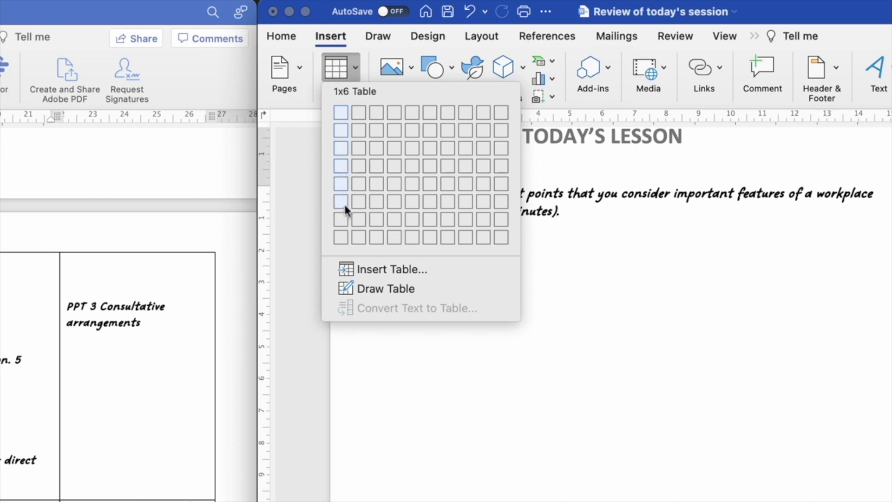
{"action": "left_click", "coordinate": [357, 203]}
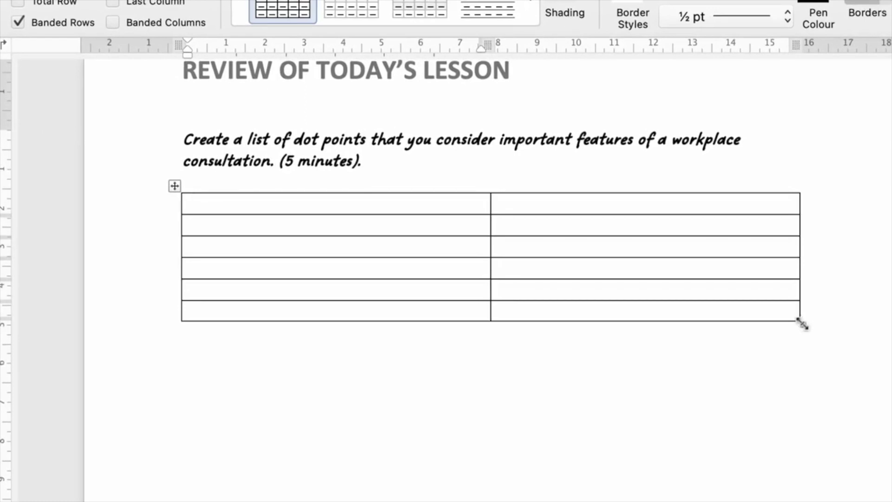
{"action": "left_click_drag", "start_coordinate": [802, 324], "coordinate": [826, 501]}
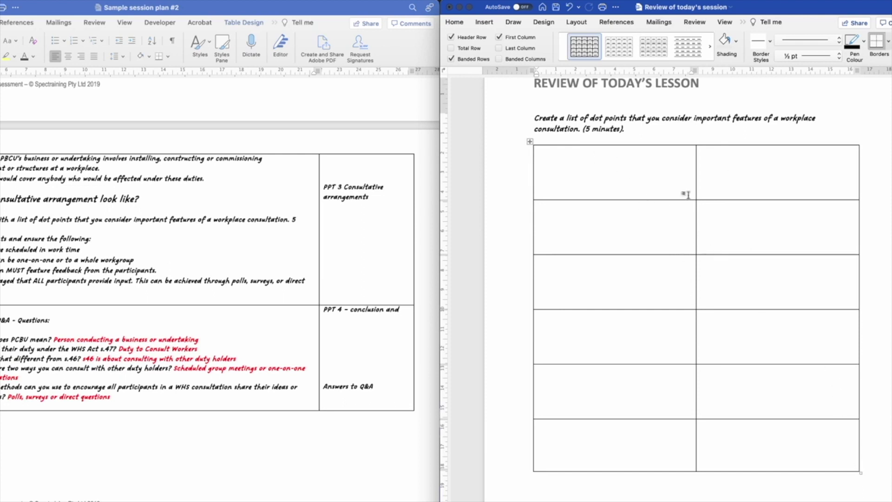
- Narrow the first column, number its rows 1 to 6, and centre the numbers in their cells
{"action": "left_click_drag", "start_coordinate": [696, 158], "coordinate": [560, 157]}
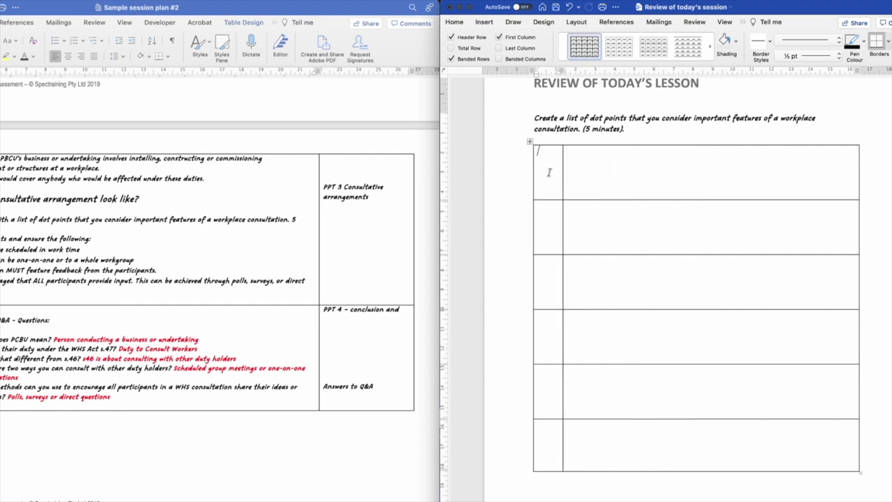
{"action": "type", "text": "1"}
{"action": "left_click_drag", "start_coordinate": [547, 426], "coordinate": [544, 149]}
{"action": "right_click", "coordinate": [547, 150]}
{"action": "mouse_move", "coordinate": [579, 267]}
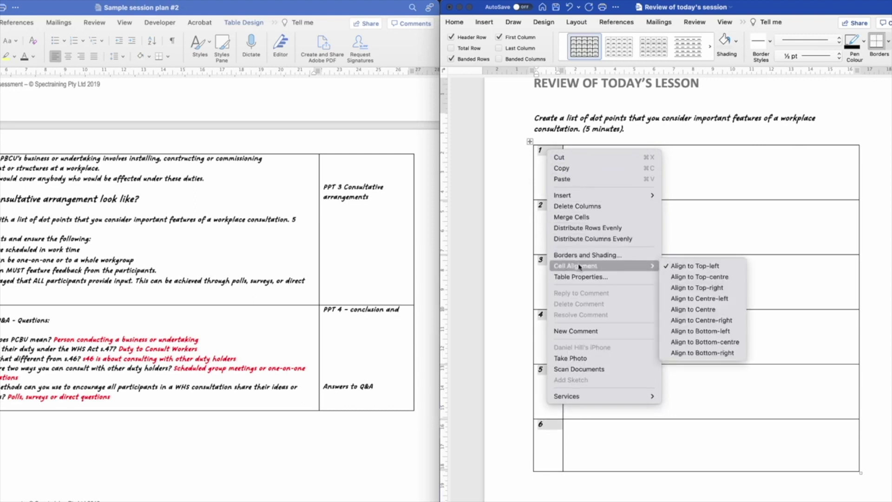
{"action": "left_click", "coordinate": [700, 311]}
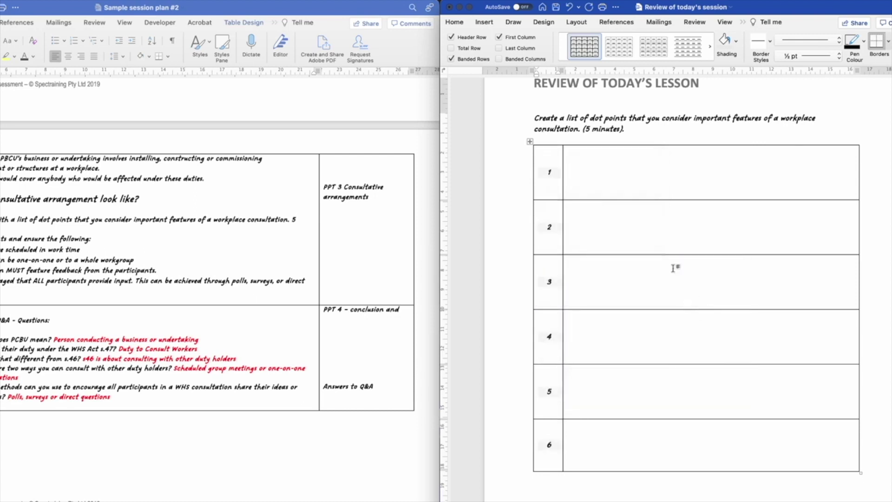
{"action": "left_click_drag", "start_coordinate": [550, 190], "coordinate": [552, 434]}
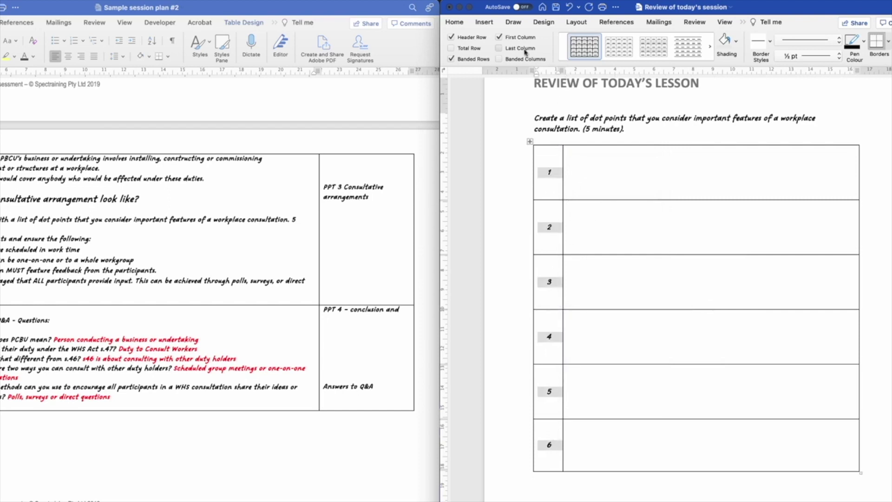
{"action": "left_click", "coordinate": [452, 22]}
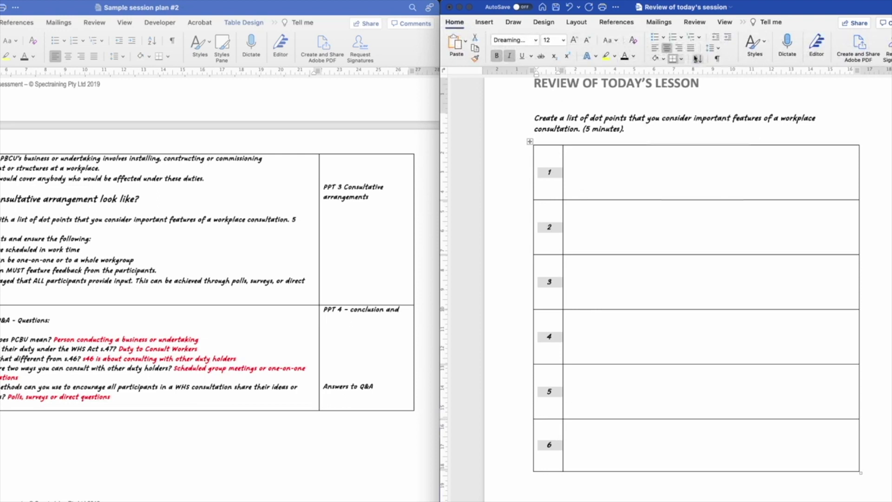
- Shade the first column blue and make its numbers white
{"action": "left_click", "coordinate": [663, 59]}
{"action": "left_click", "coordinate": [693, 101]}
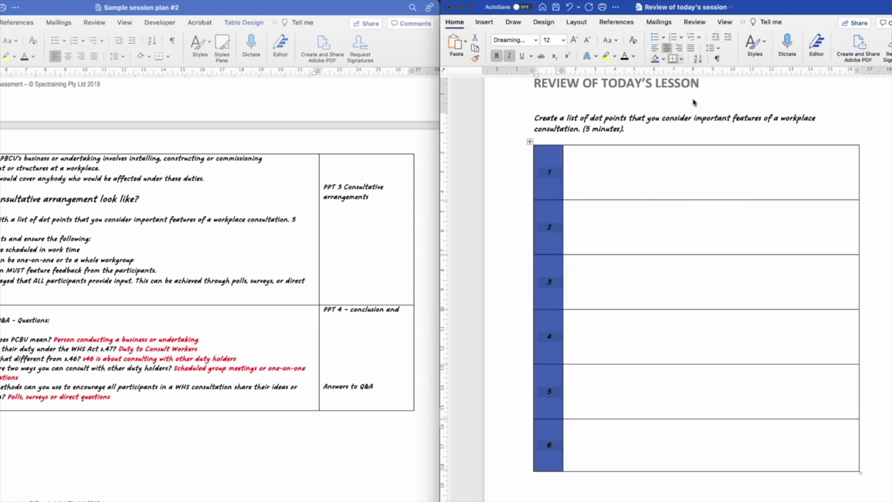
{"action": "left_click", "coordinate": [633, 56]}
{"action": "left_click", "coordinate": [627, 96]}
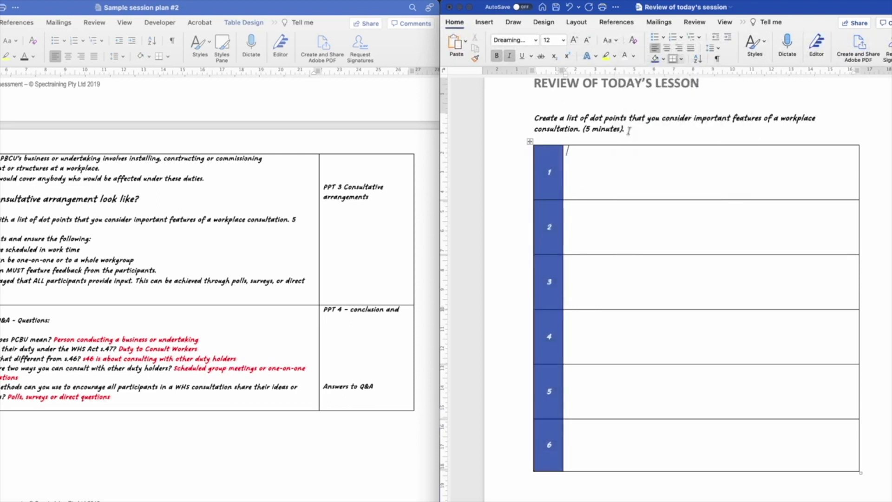
- Set the dot-point instruction paragraph in Avenir
{"action": "scroll", "coordinate": [528, 139], "scroll_direction": "up", "scroll_amount": 2}
{"action": "left_click_drag", "start_coordinate": [533, 155], "coordinate": [677, 171]}
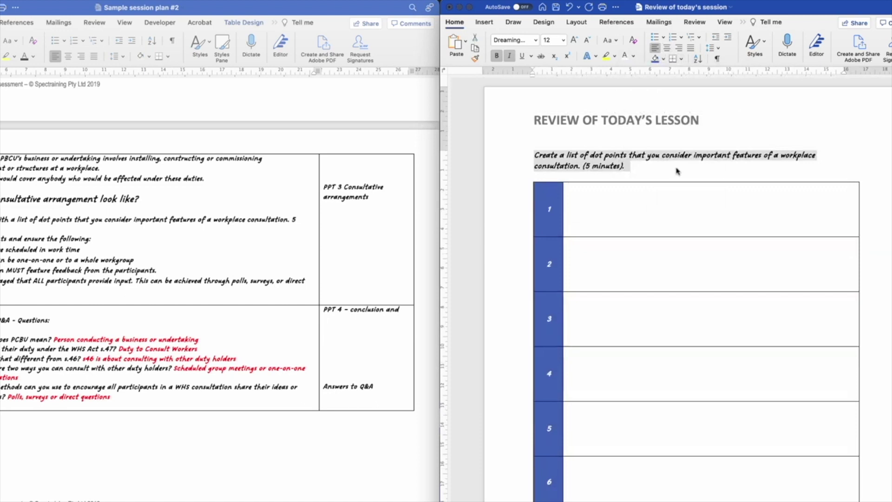
{"action": "left_click", "coordinate": [536, 40]}
{"action": "mouse_move", "coordinate": [604, 126]}
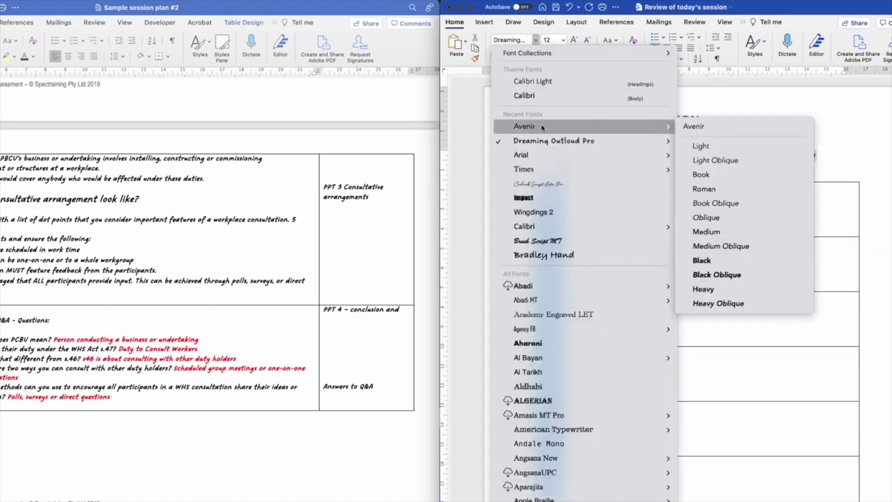
{"action": "left_click", "coordinate": [709, 128]}
{"action": "left_click", "coordinate": [655, 170]}
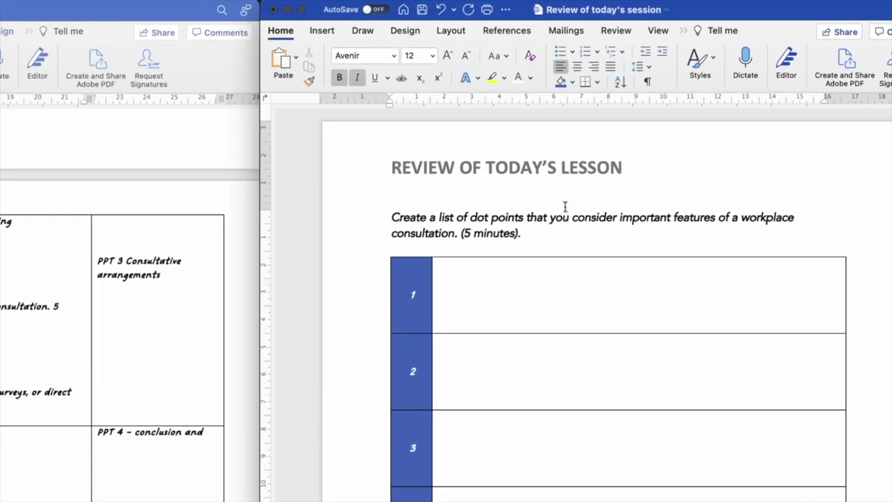
{"action": "scroll", "coordinate": [542, 217], "scroll_direction": "down", "scroll_amount": 15}
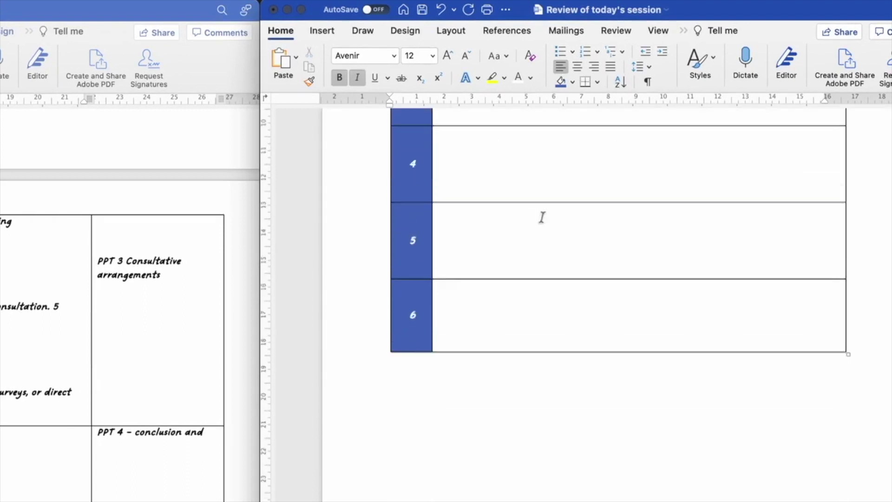
{"action": "scroll", "coordinate": [542, 216], "scroll_direction": "up", "scroll_amount": 1}
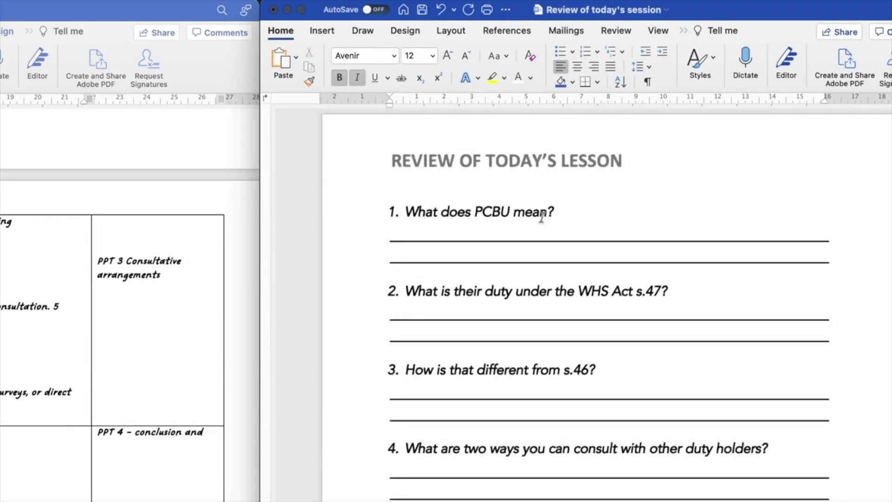